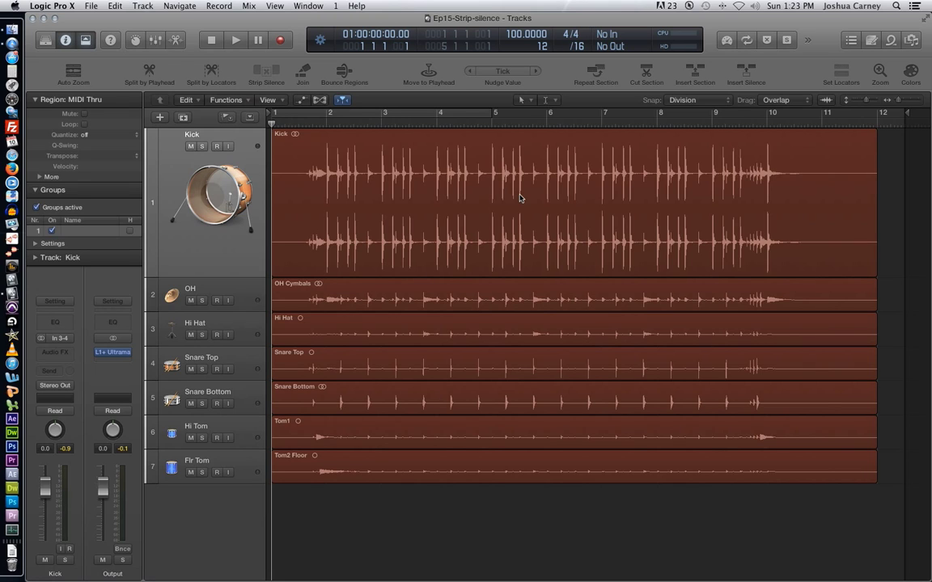
- Play the full drum kit, then stop and return the playhead to the beginning
key(space)
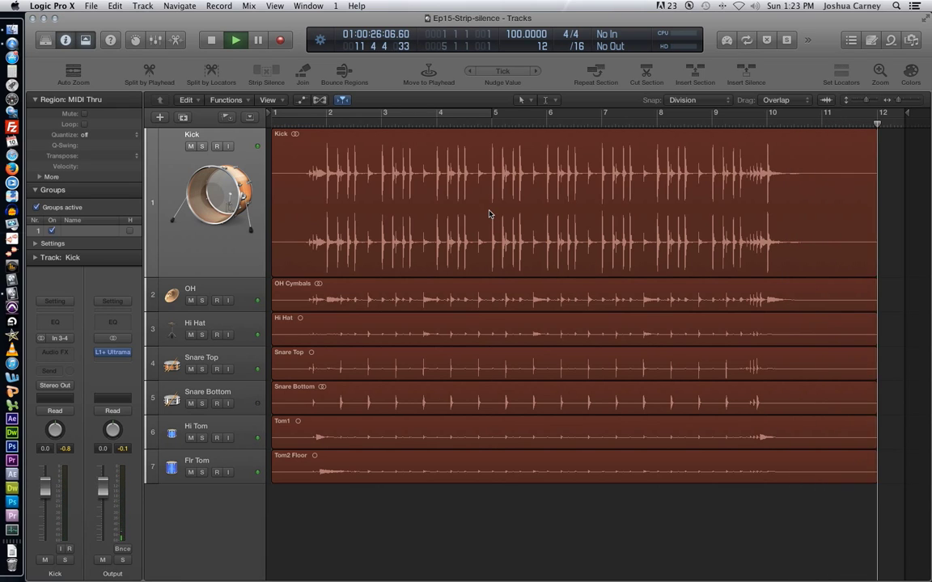
key(space)
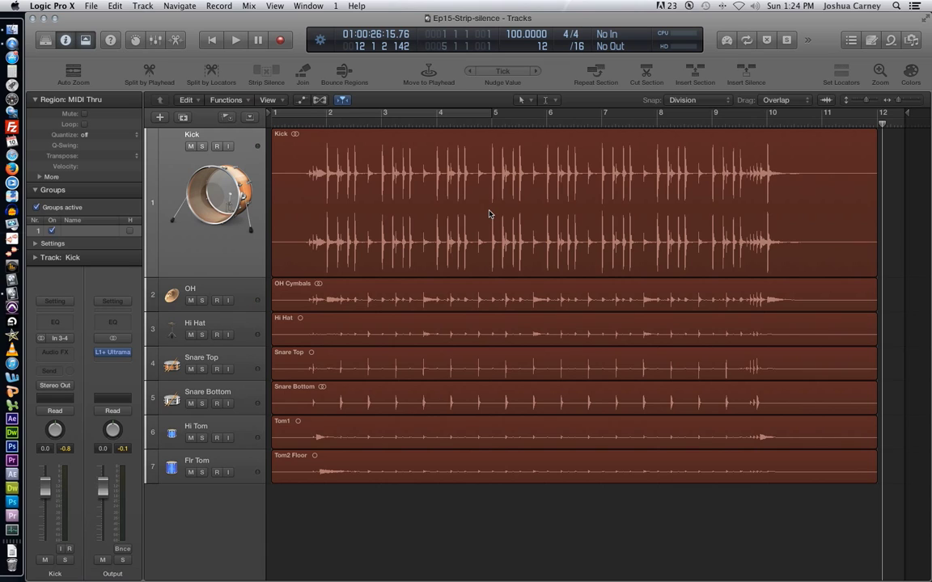
key(Return)
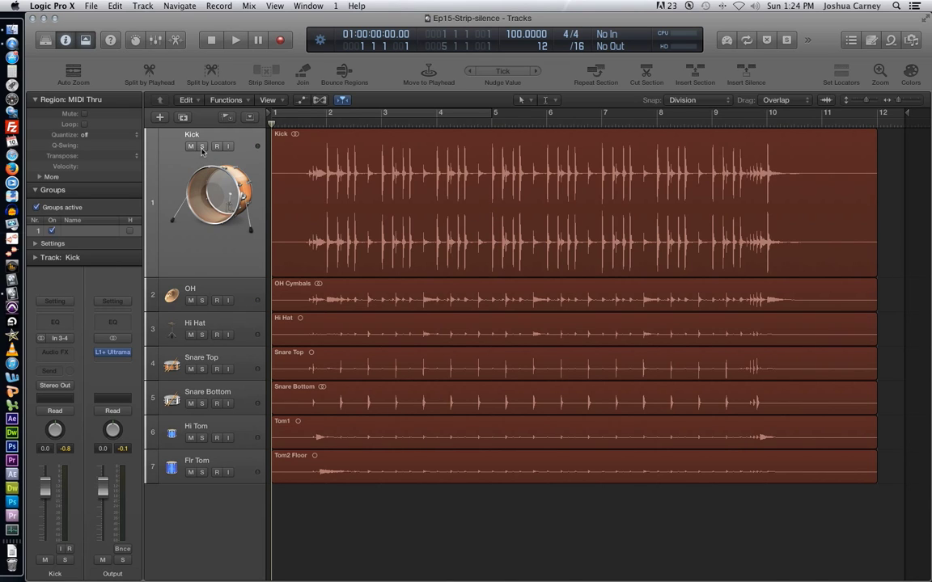
- Solo the Kick track and play it back alone
key(s)
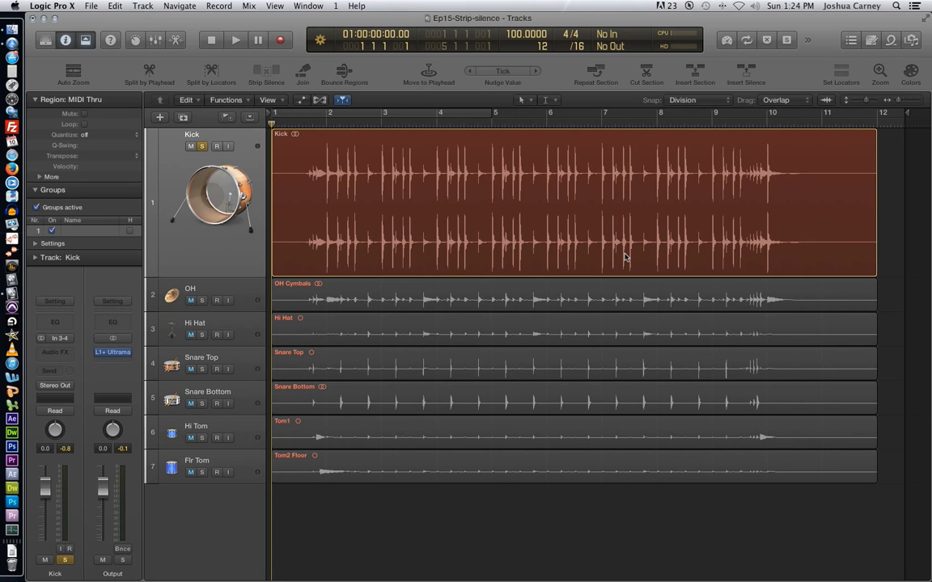
key(space)
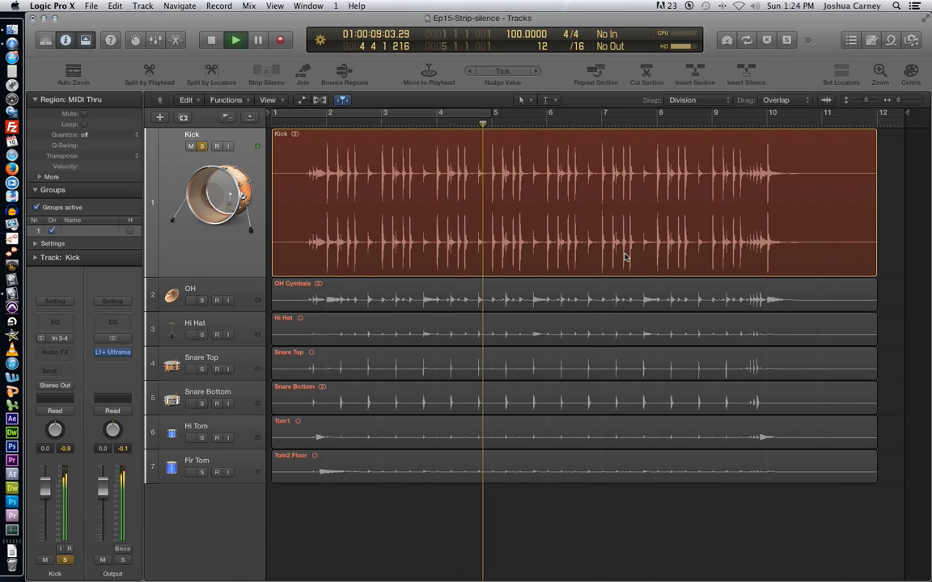
key(space)
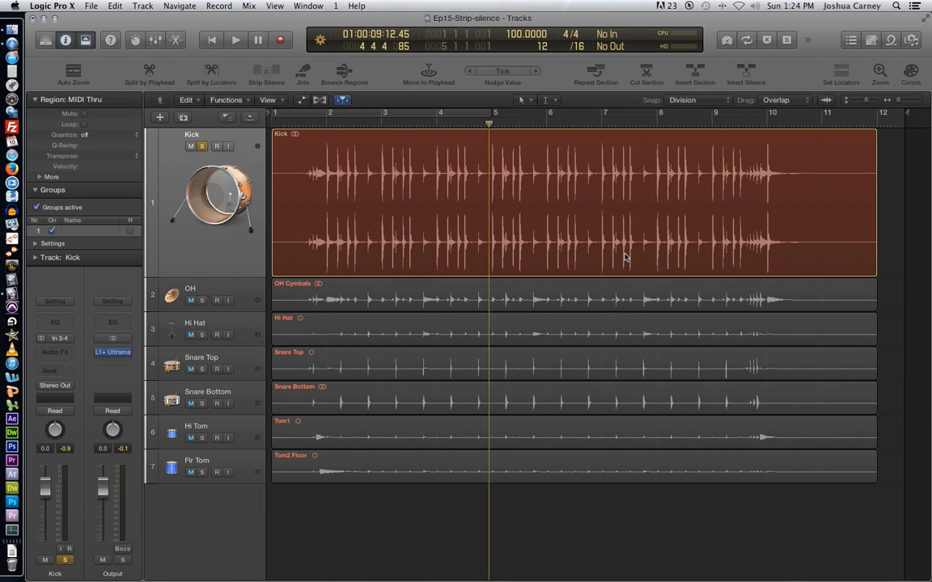
- Unsolo Kick and open Strip Silence (Ctrl-X) on the Kick region, moving the window aside
key(s)
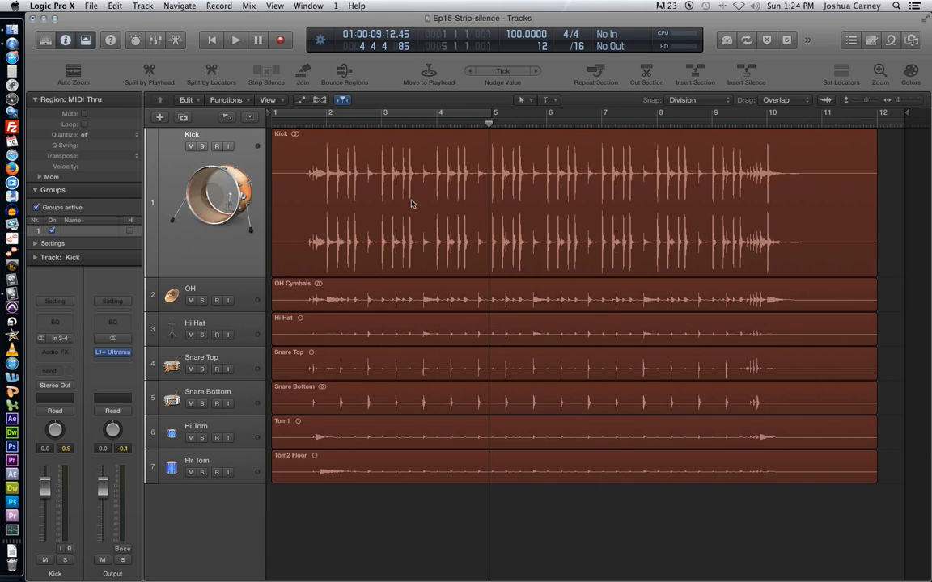
click(496, 219)
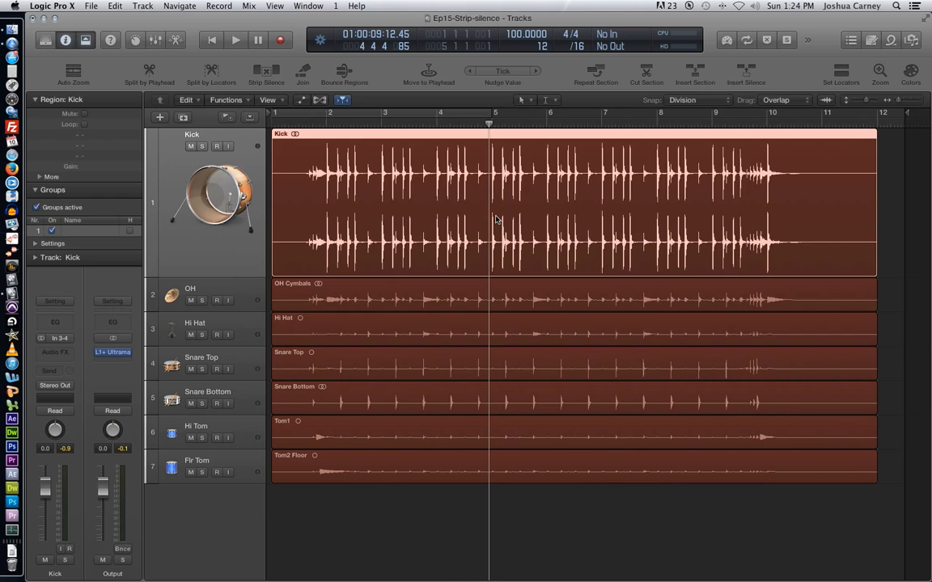
key(ctrl+x)
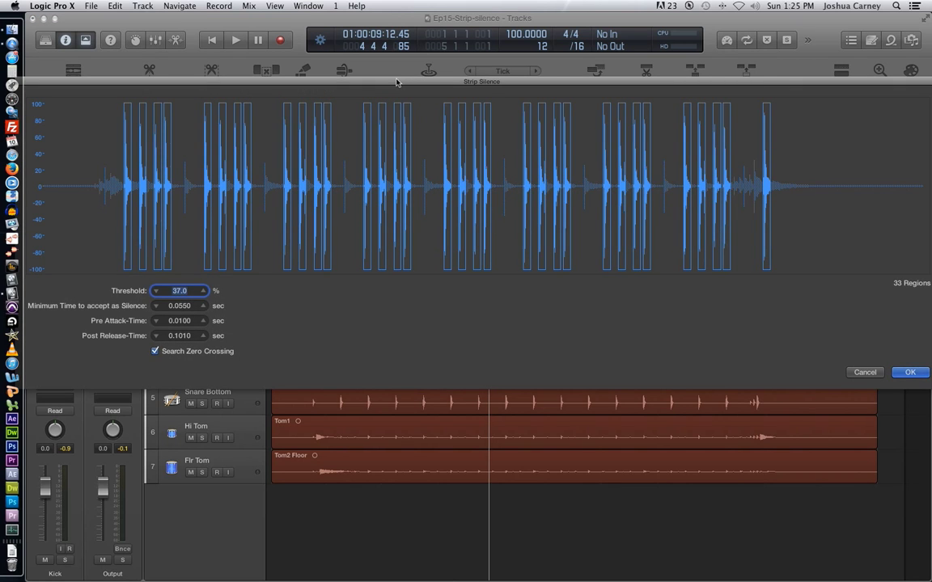
drag(396, 81, 483, 87)
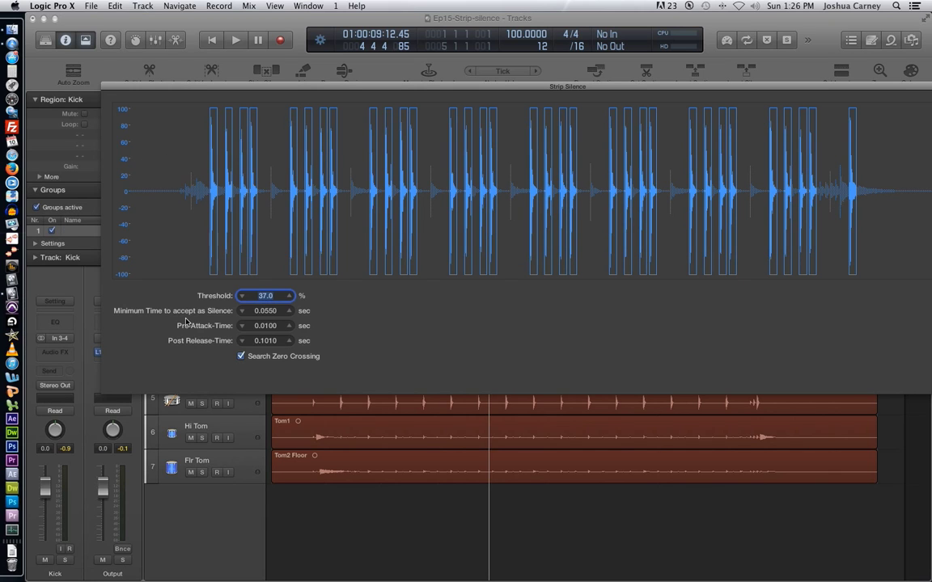
click(242, 296)
click(241, 296)
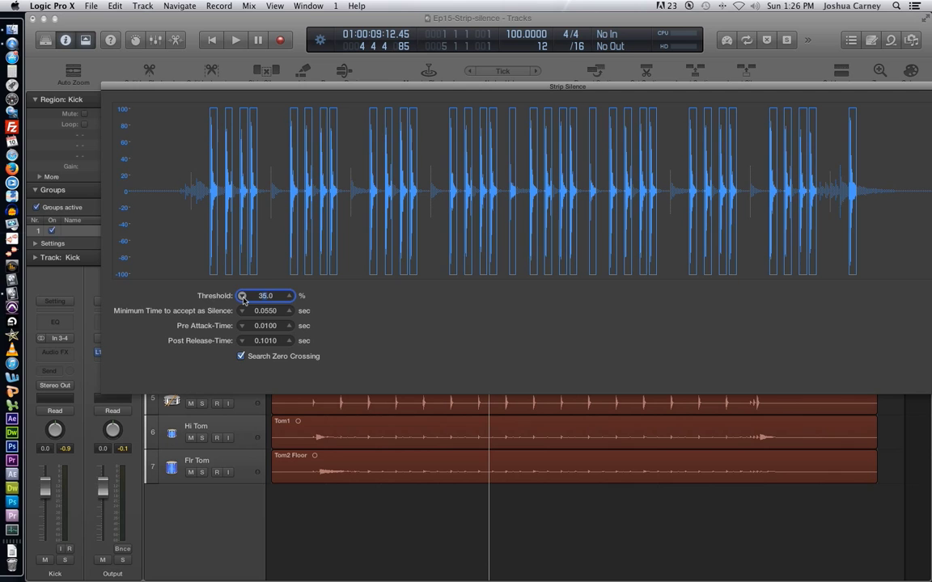
click(242, 296)
click(242, 296)
click(241, 296)
click(242, 296)
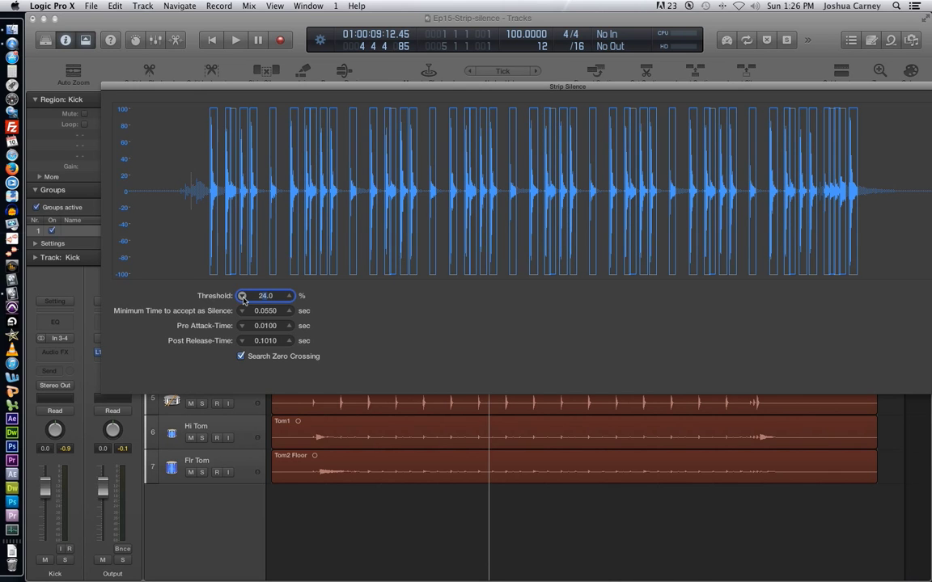
click(242, 296)
click(242, 296)
click(242, 296)
click(242, 296)
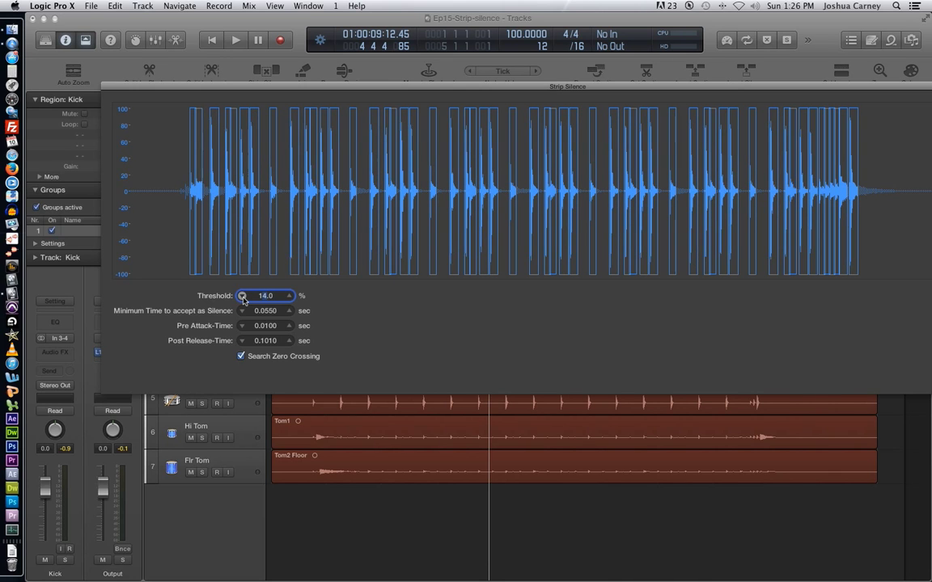
click(241, 296)
click(241, 296)
click(242, 296)
click(242, 296)
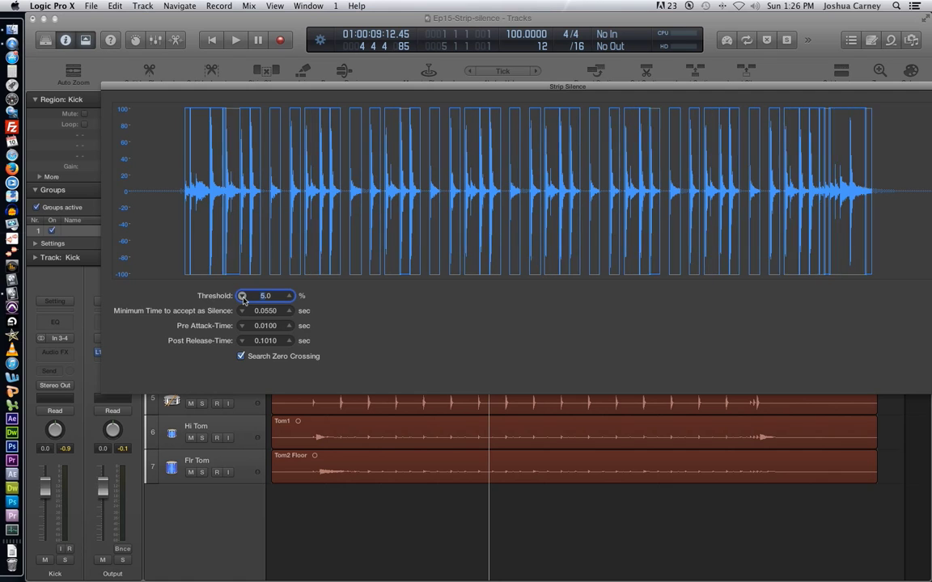
click(242, 296)
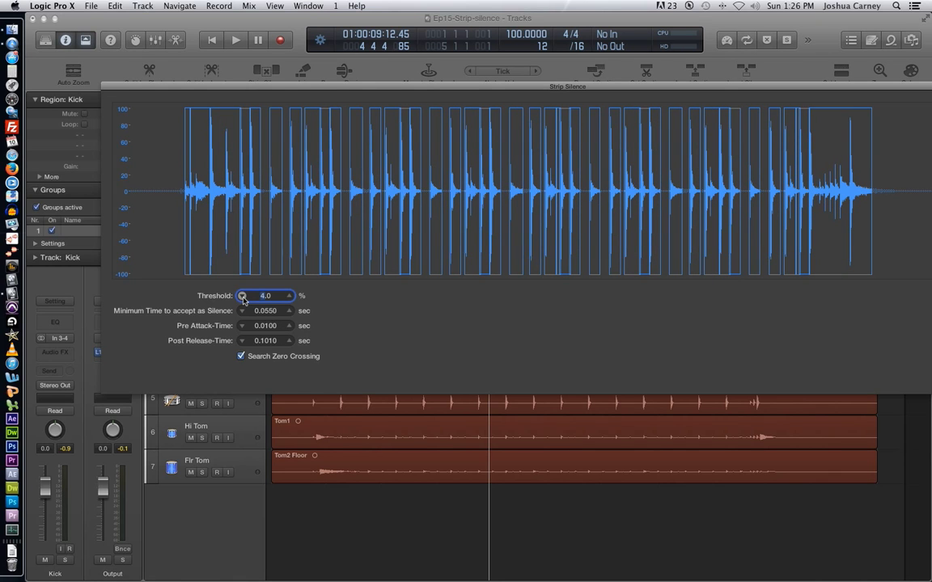
click(289, 296)
click(289, 296)
click(289, 296)
click(288, 296)
click(288, 296)
click(288, 296)
click(289, 296)
click(289, 296)
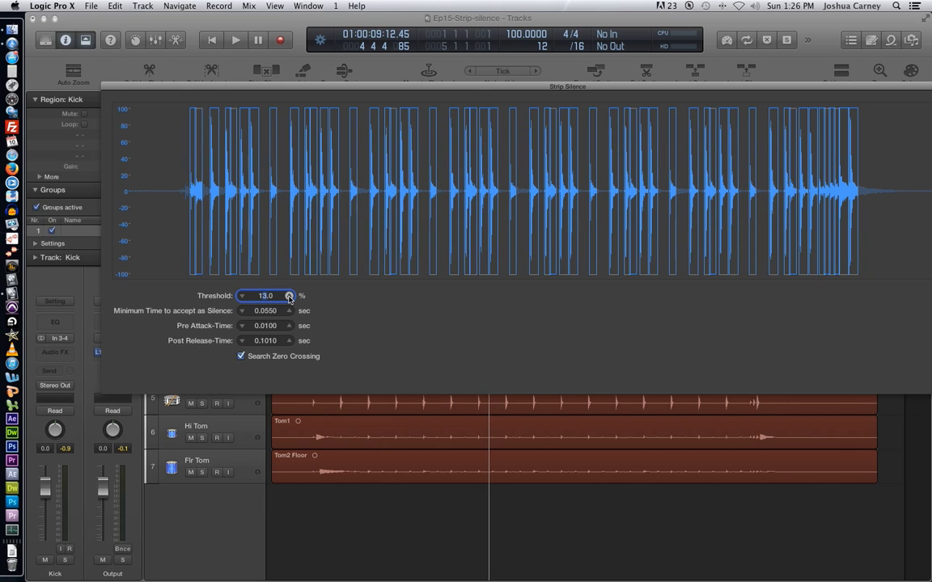
click(288, 296)
click(289, 296)
click(288, 296)
click(288, 296)
click(289, 296)
click(289, 296)
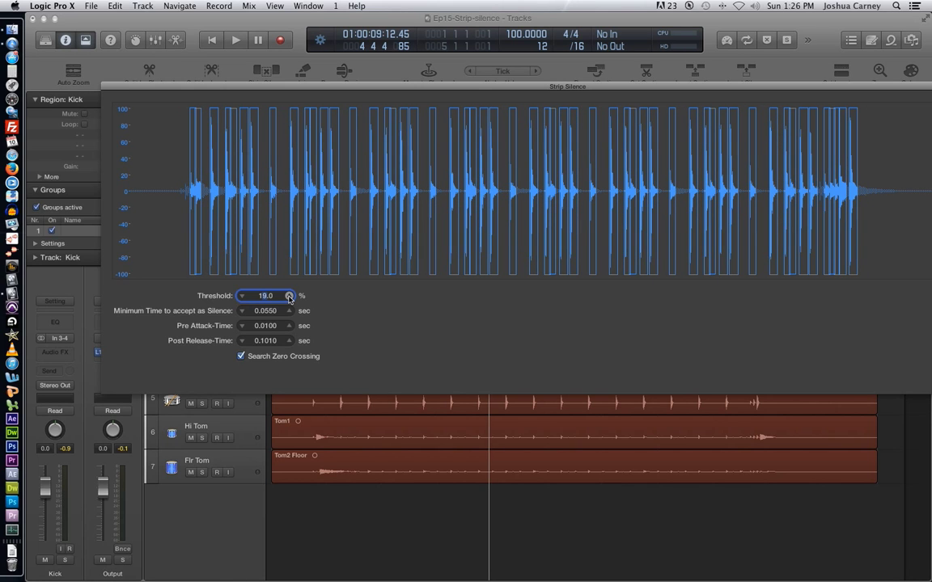
click(289, 296)
click(289, 296)
click(289, 296)
click(288, 296)
click(289, 296)
click(288, 296)
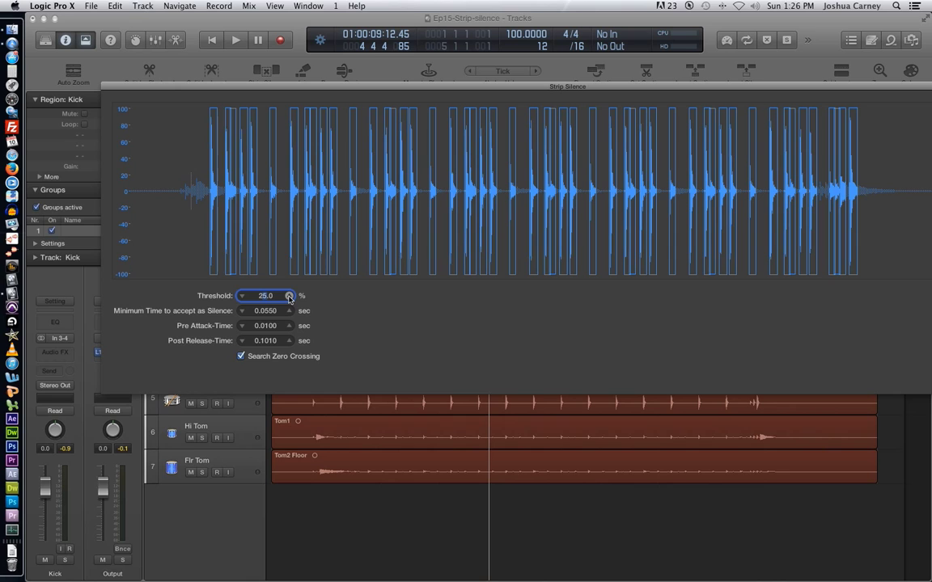
click(288, 296)
click(288, 296)
click(288, 296)
click(289, 296)
click(288, 296)
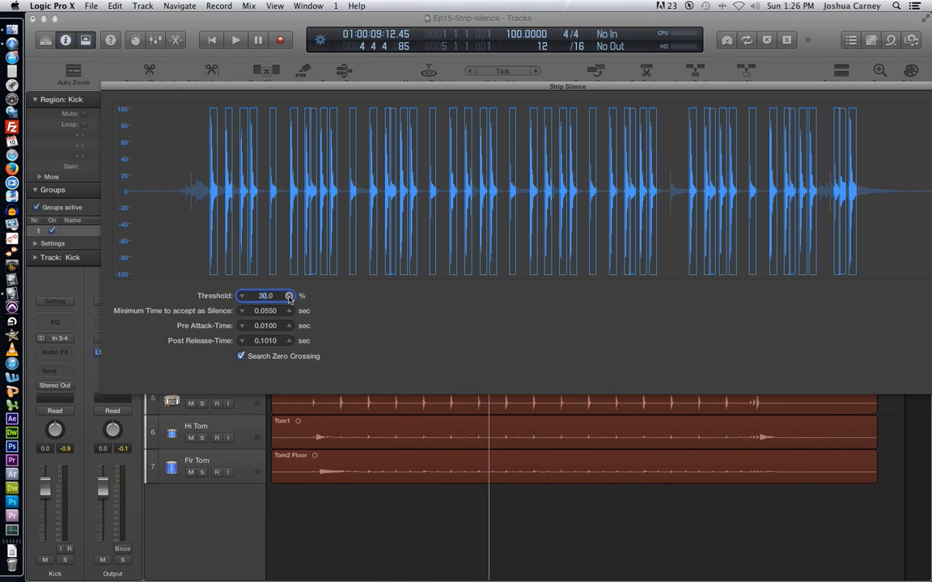
click(288, 296)
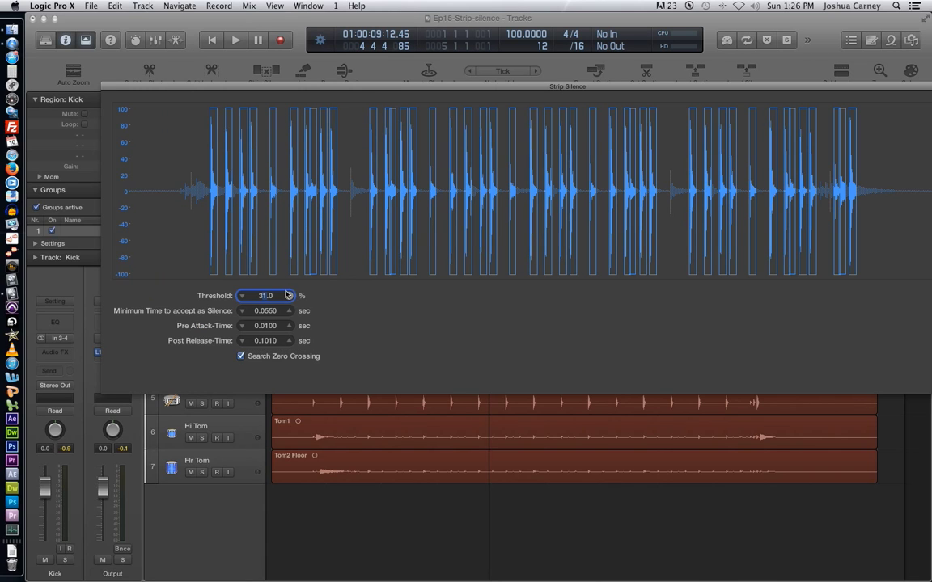
click(289, 296)
click(288, 296)
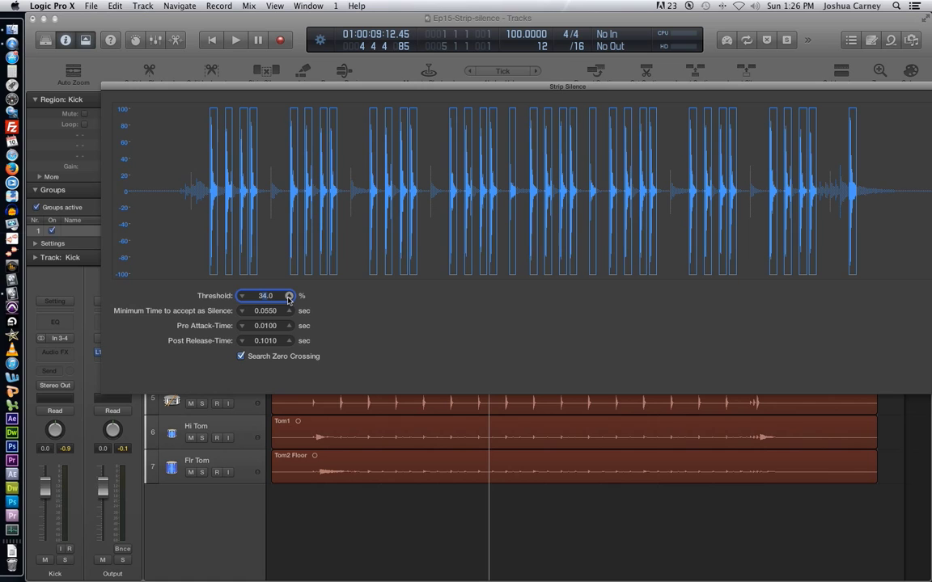
click(289, 296)
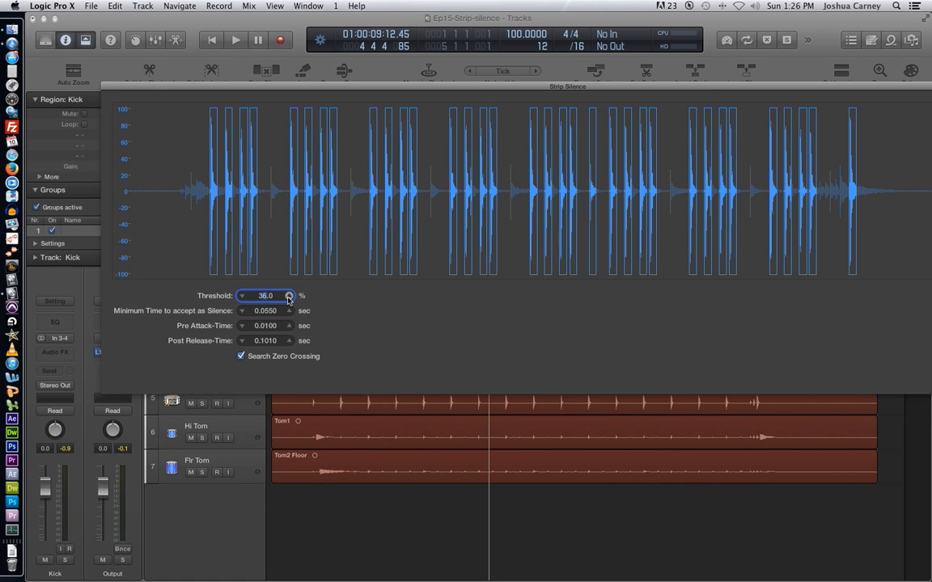
click(288, 296)
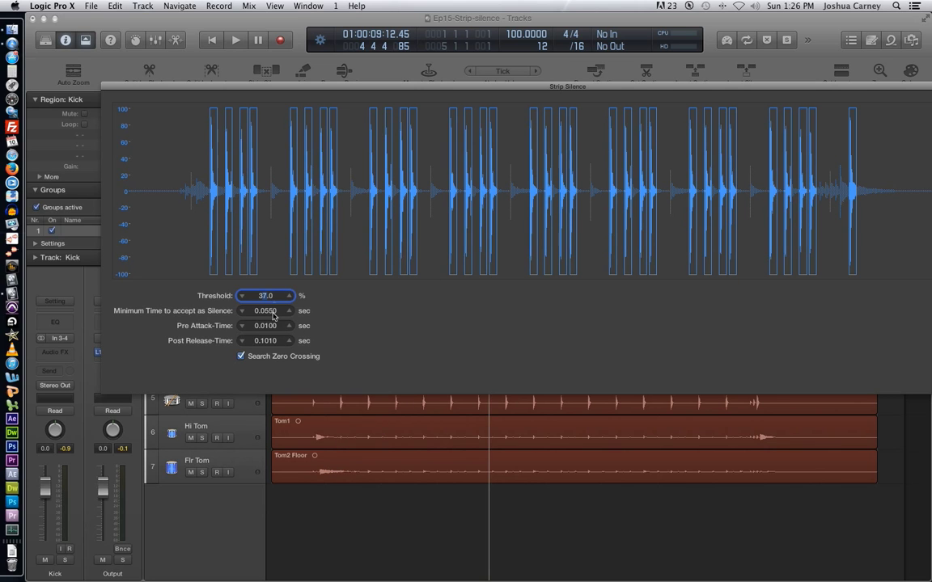
- Set the Strip Silence minimum silence time to 0.0300 s, keeping the 37.0% threshold
drag(260, 311, 243, 279)
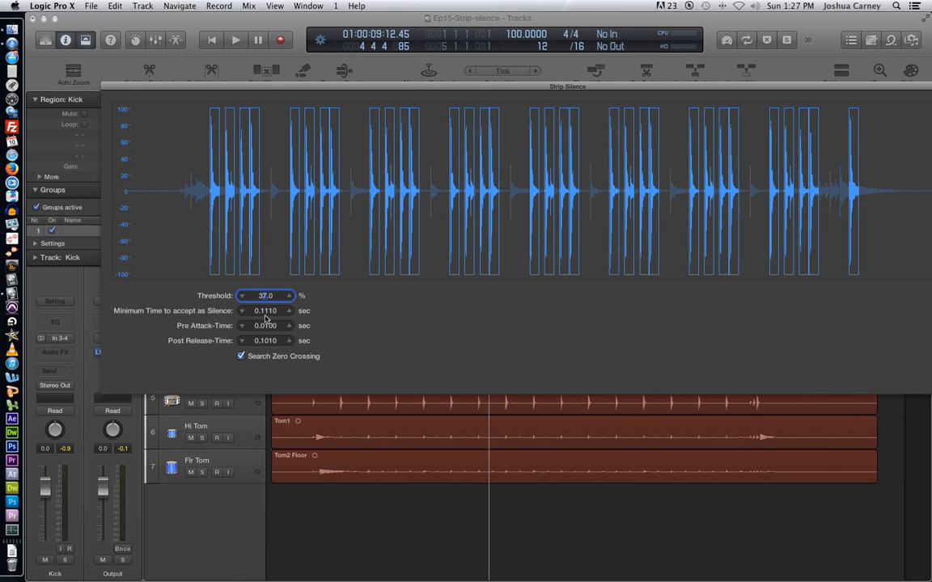
drag(259, 311, 260, 319)
key(Tab)
text(.)
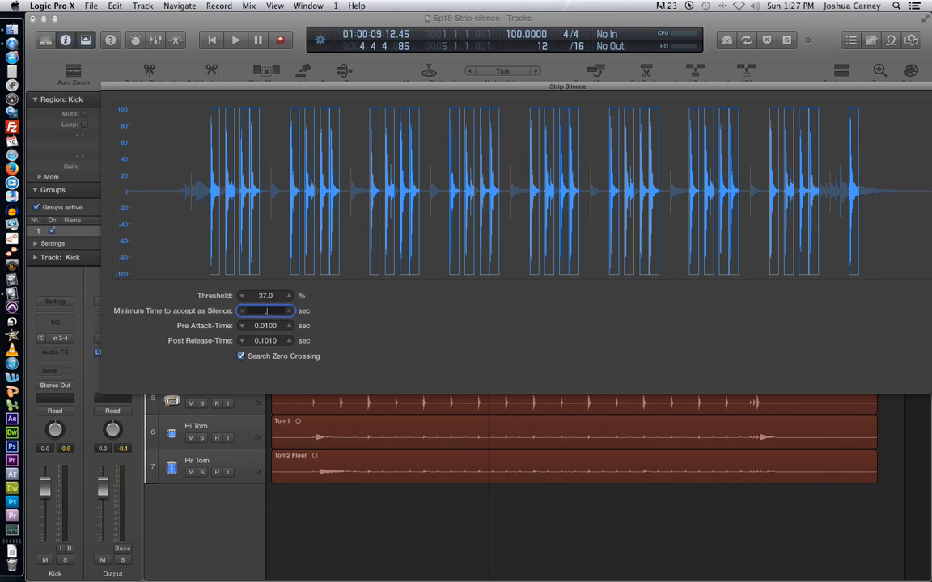
text(03)
key(Return)
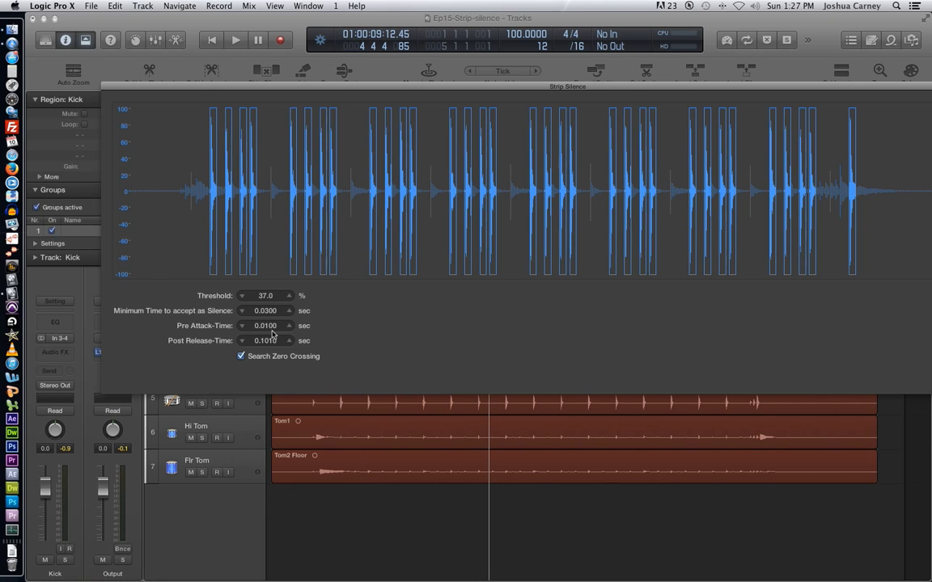
drag(267, 325, 267, 348)
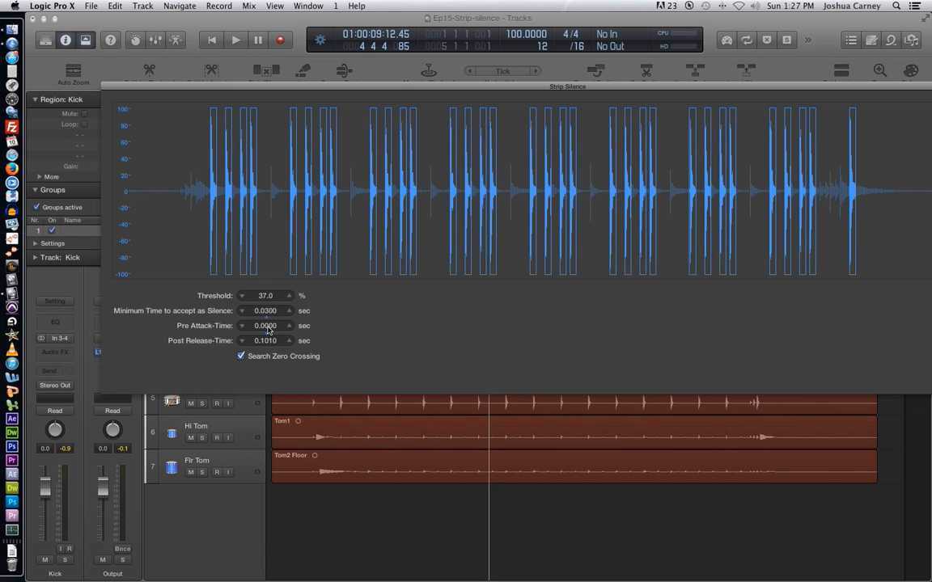
double_click(267, 326)
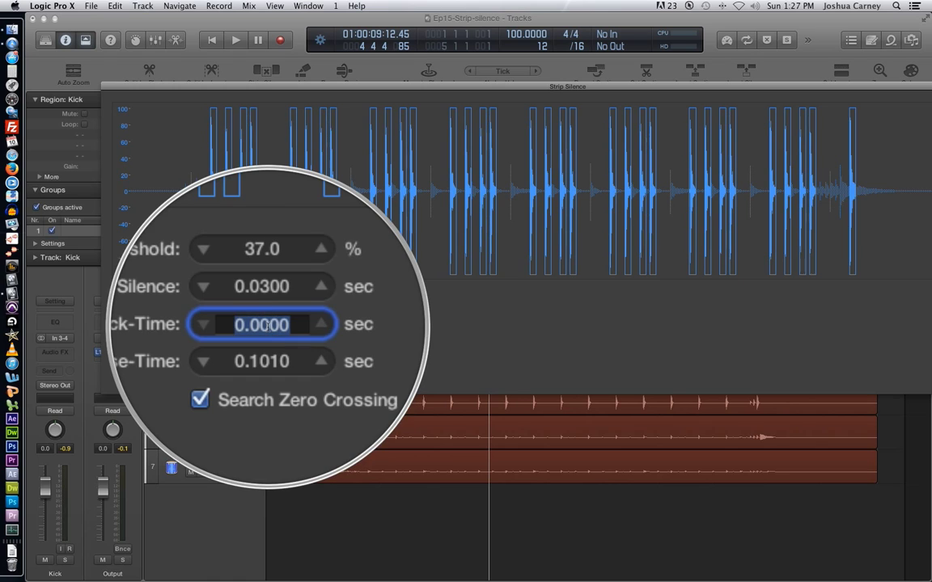
text(.0)
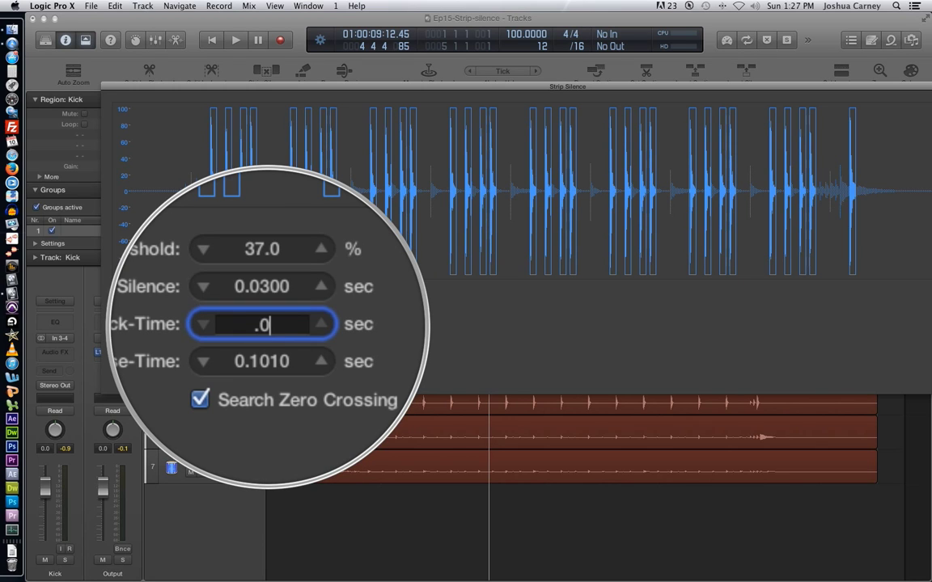
text(1)
key(Return)
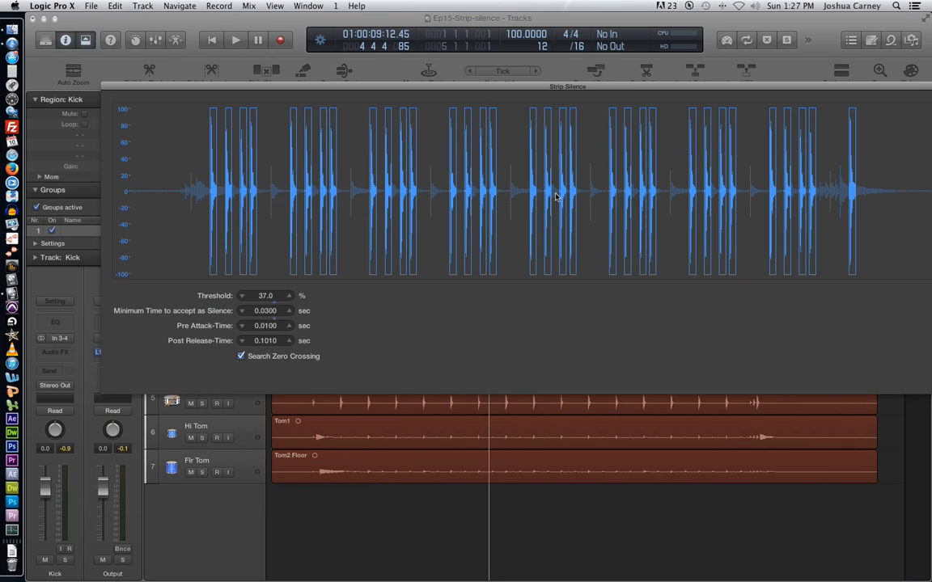
- Tune the post-release time to 0.1210 s so 33 regions each enclose one kick hit
drag(263, 340, 263, 356)
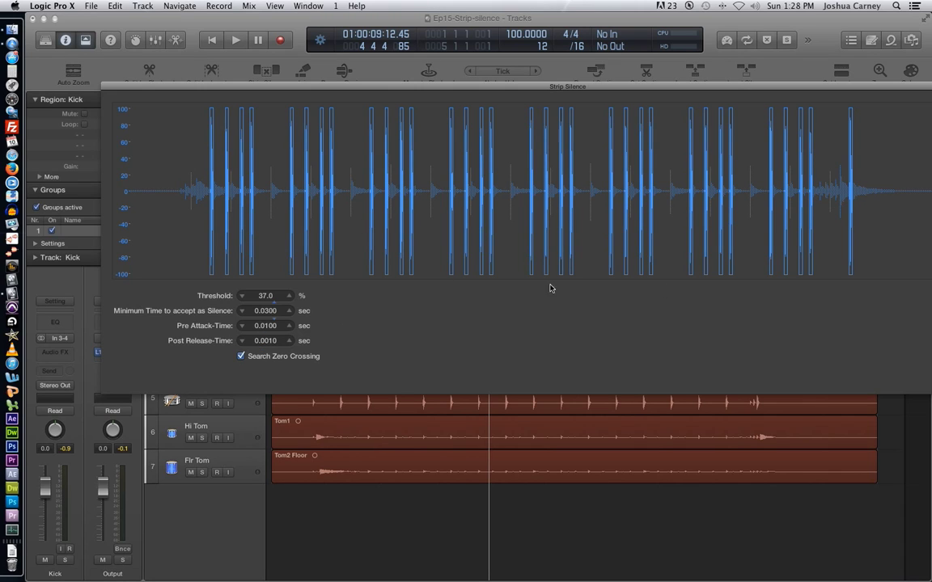
drag(268, 346, 268, 301)
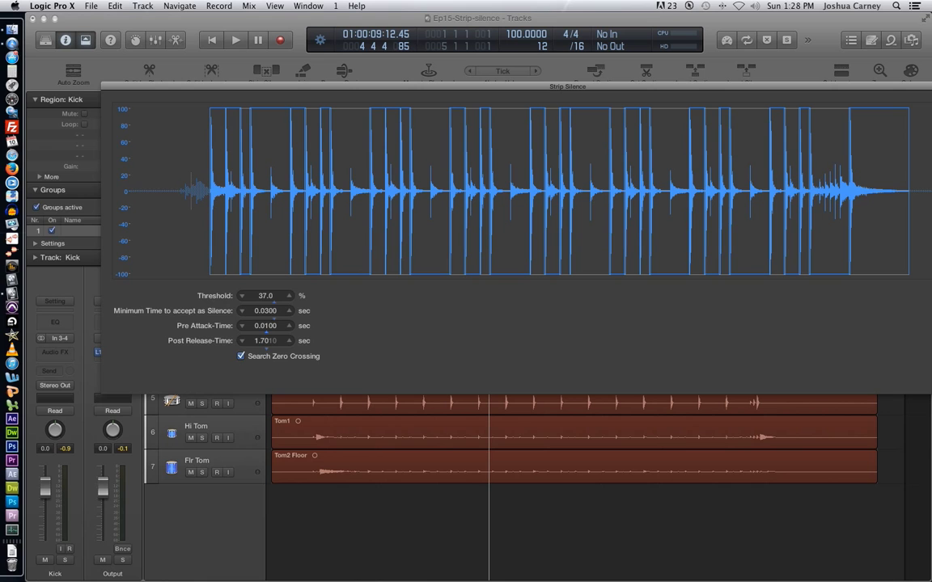
drag(268, 301, 268, 330)
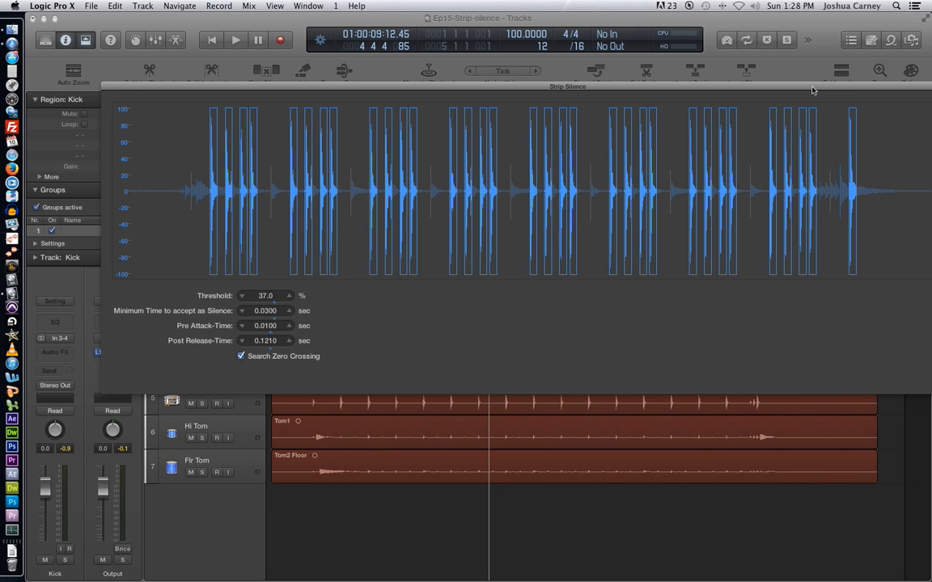
drag(846, 87, 581, 90)
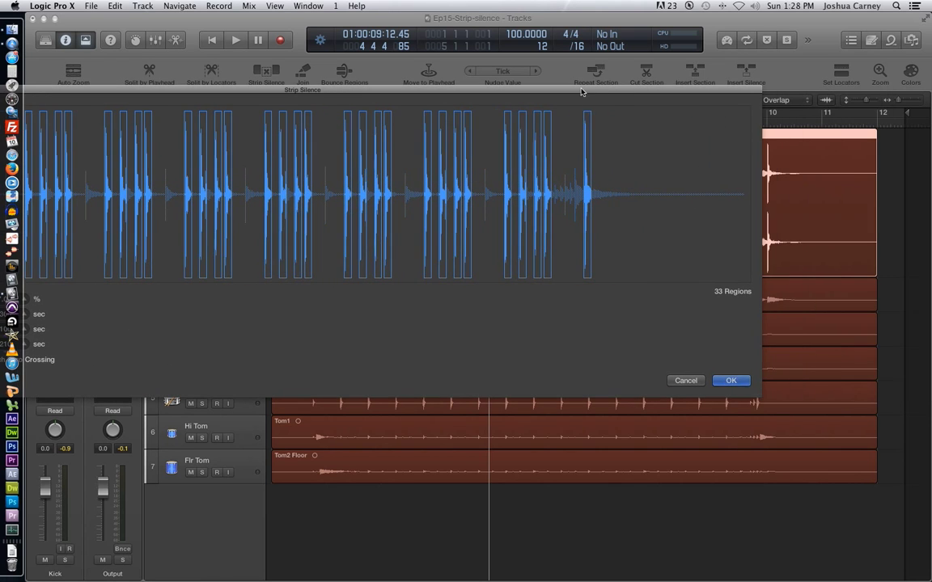
- Apply Strip Silence to split the Kick region, deselect, and return the playhead to the start
click(732, 381)
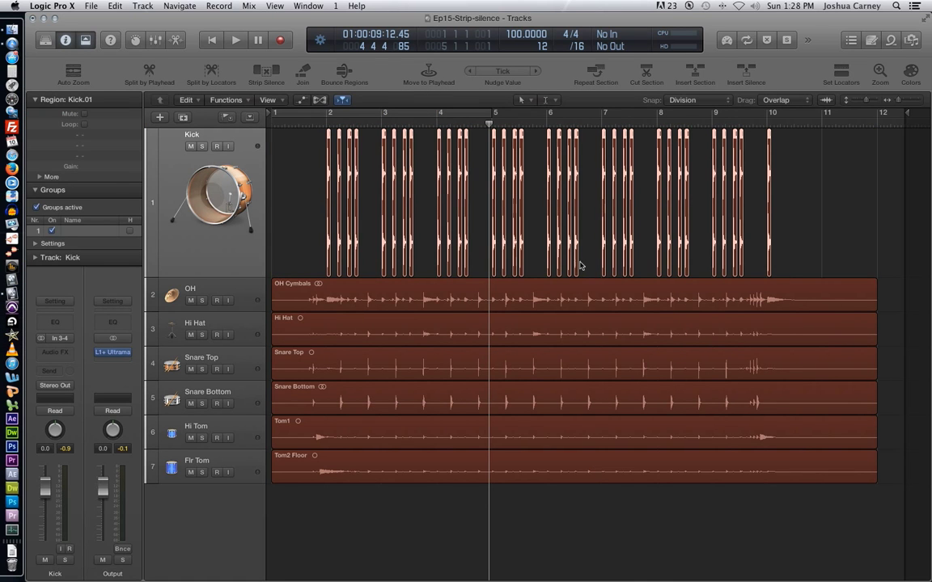
click(791, 183)
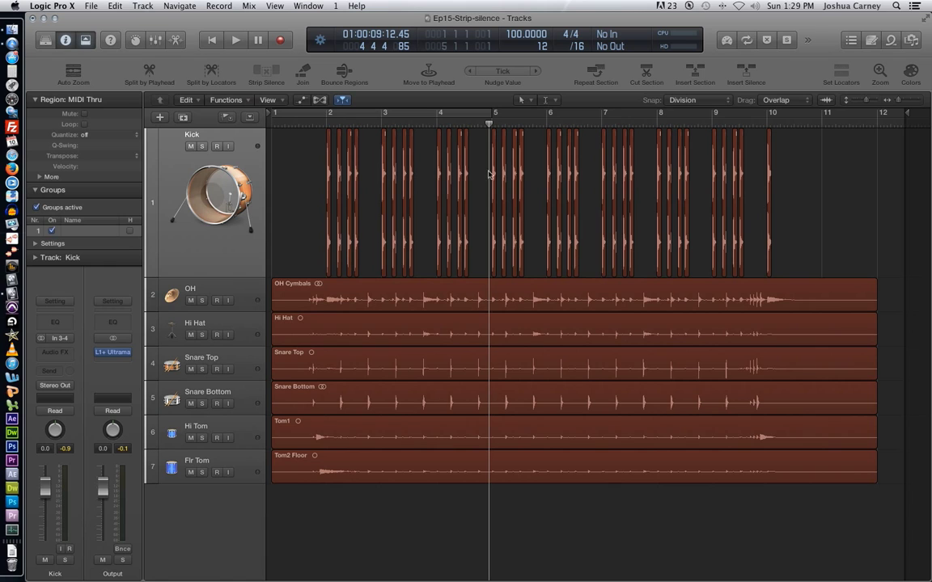
click(311, 126)
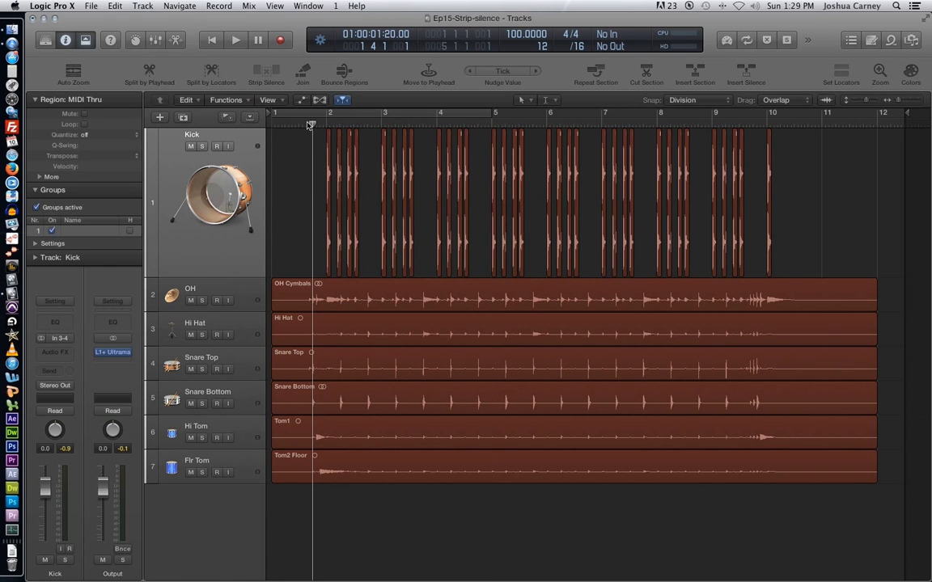
key(Return)
- Solo Kick, zoom in on the slices, and play back the sliced kick
click(201, 147)
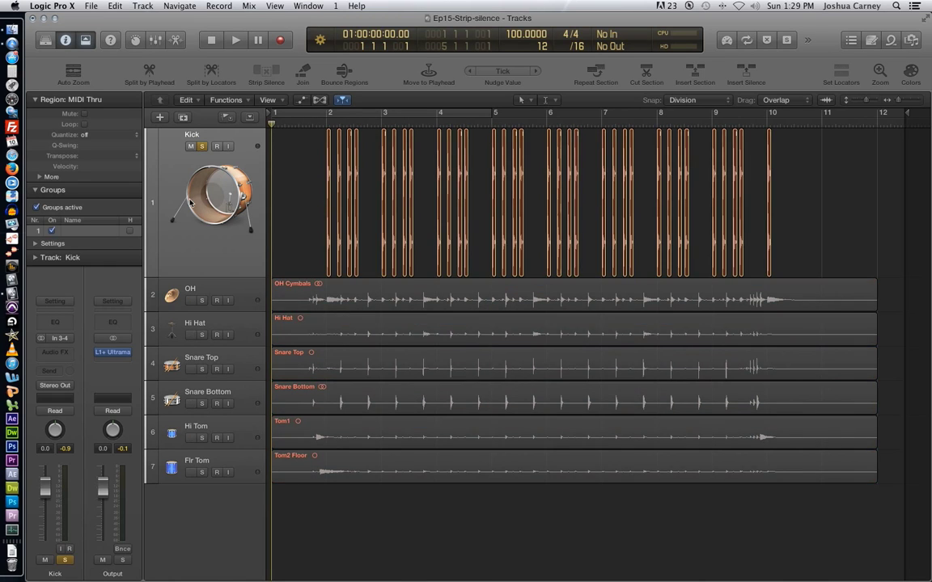
key(super+Right)
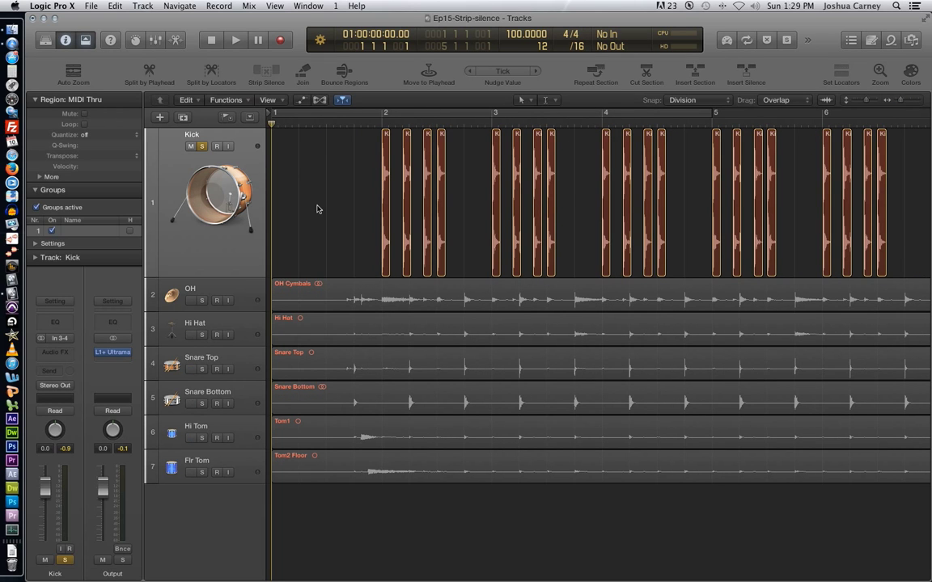
key(space)
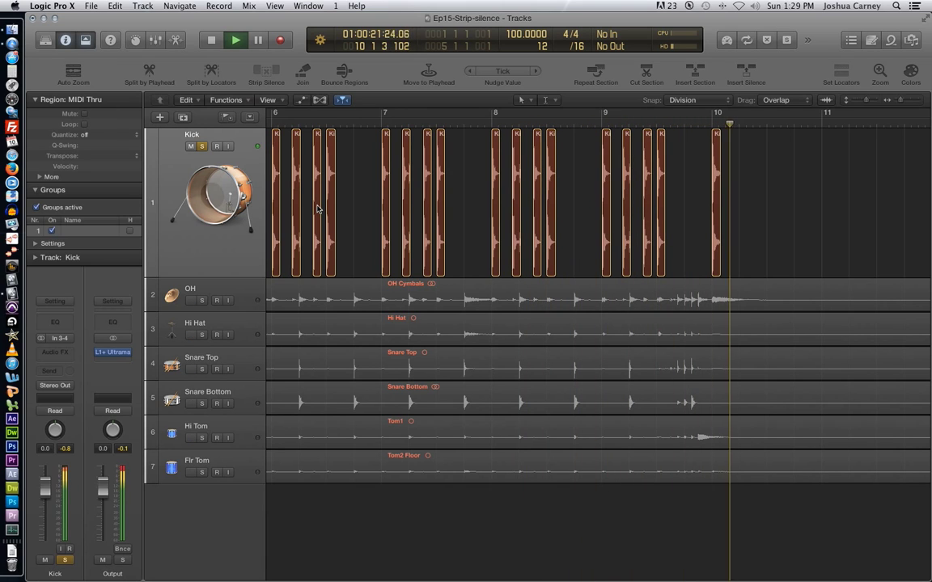
key(space)
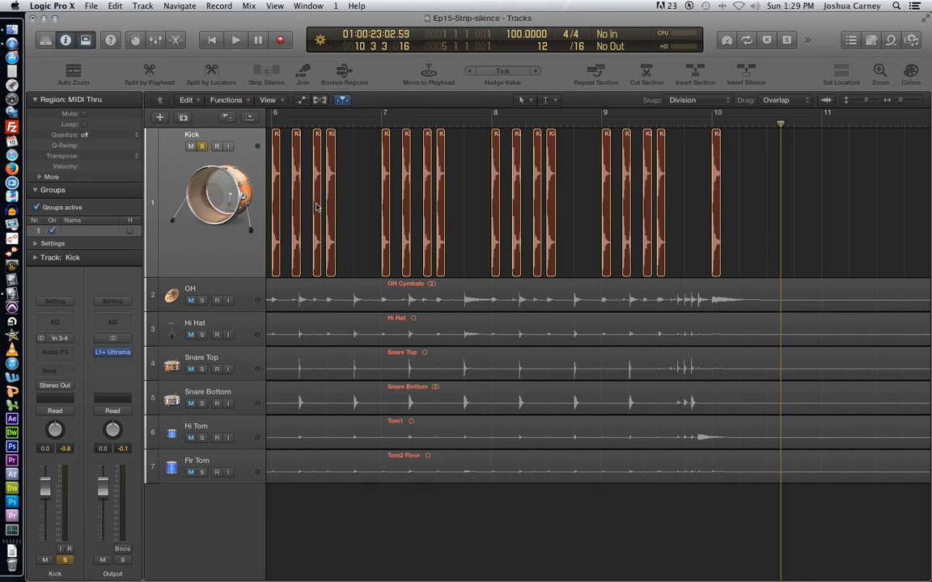
- Unsolo the Kick track and select all 33 kick slices
scroll(316, 198, left, 1)
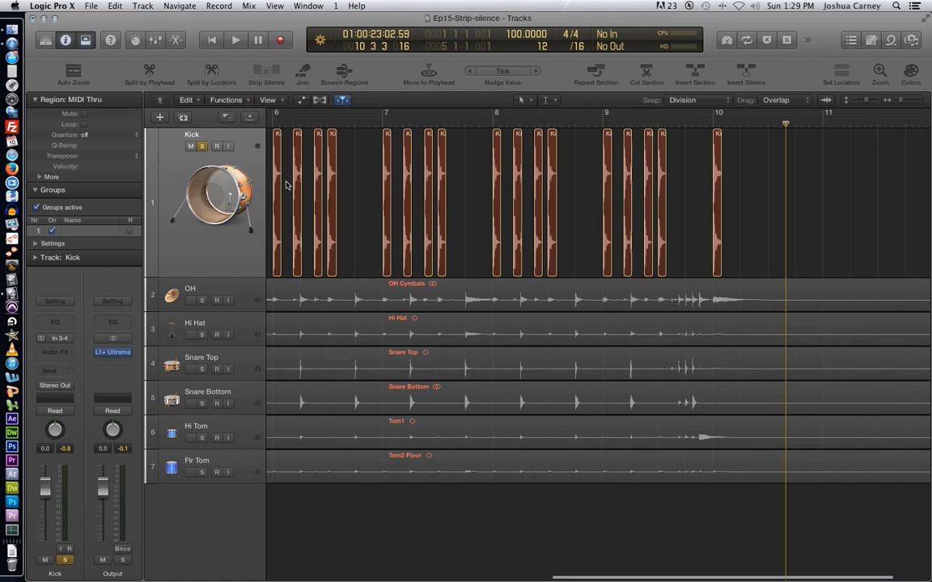
click(202, 146)
scroll(651, 201, left, 5)
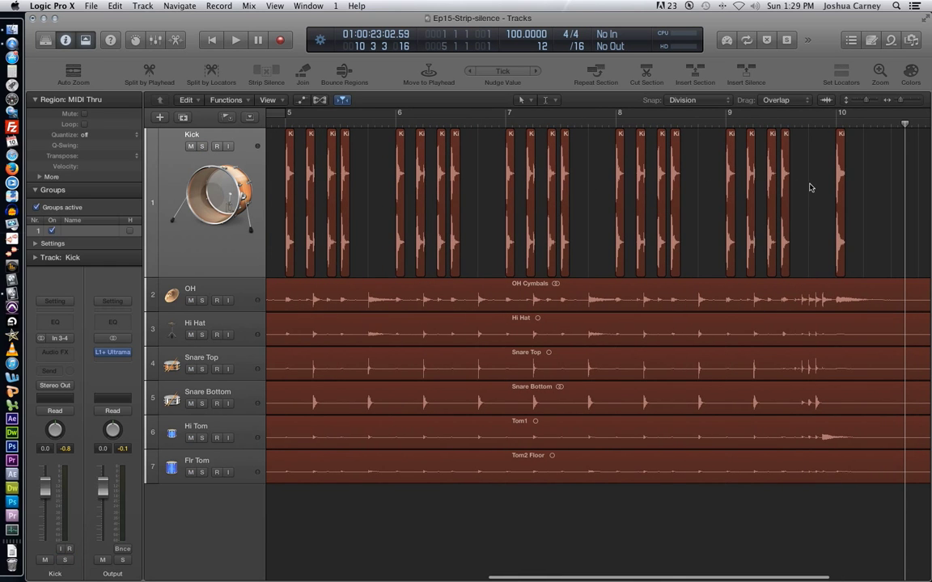
click(166, 207)
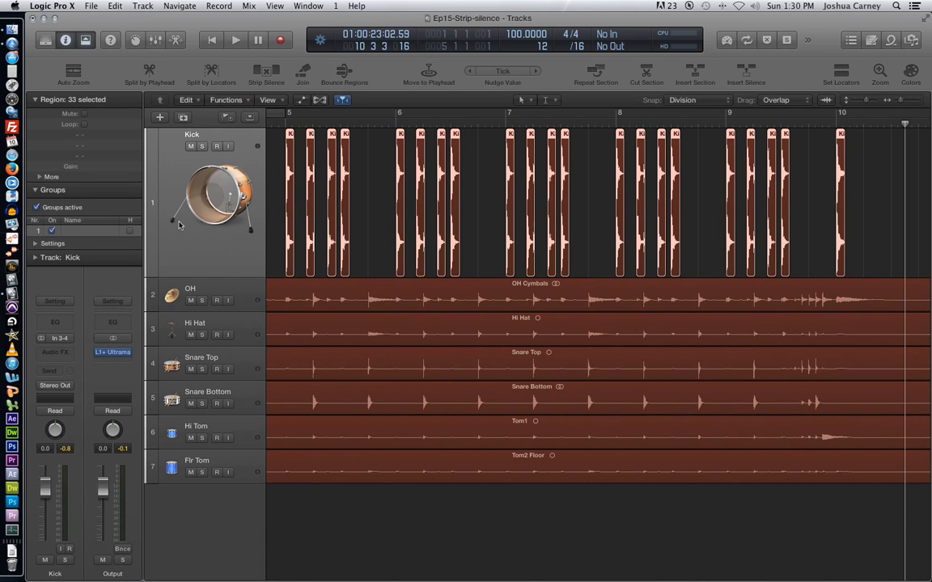
- Give the selected slices a Fade Out of 33 in the Region inspector, then deselect
scroll(206, 202, left, 10)
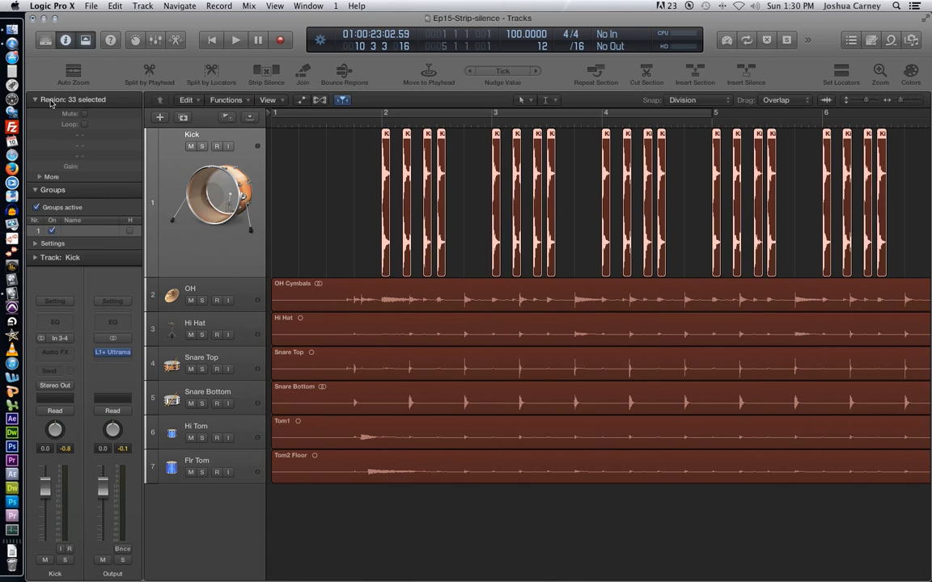
click(39, 177)
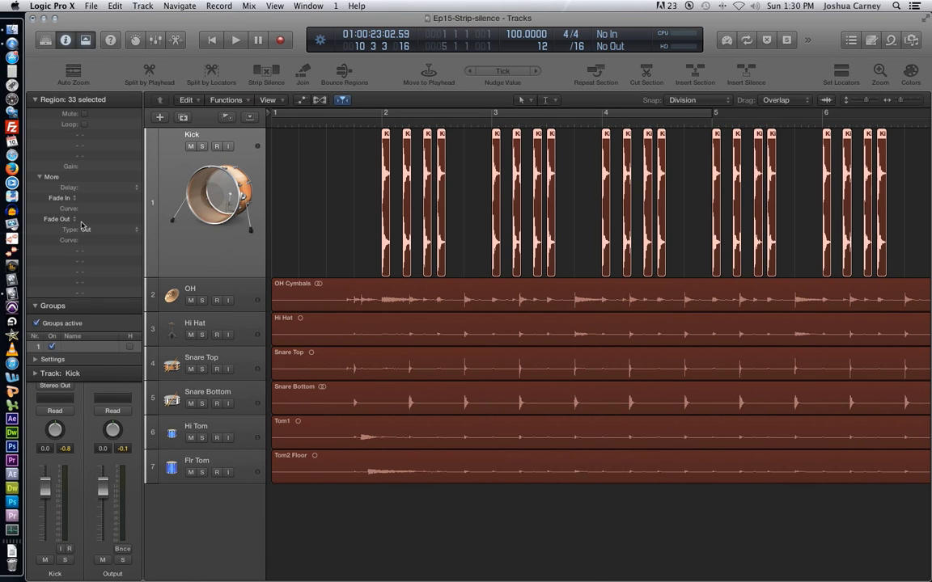
drag(88, 219, 93, 196)
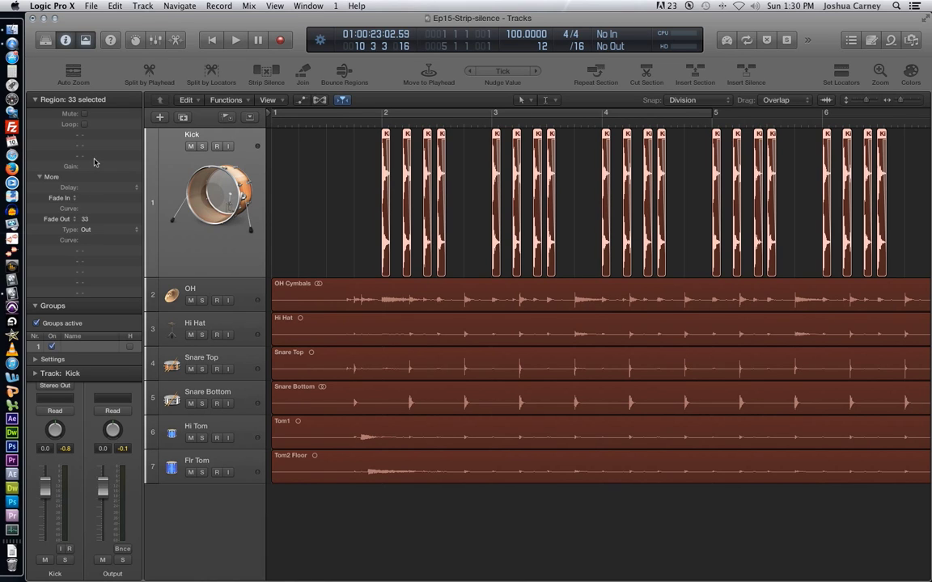
click(317, 159)
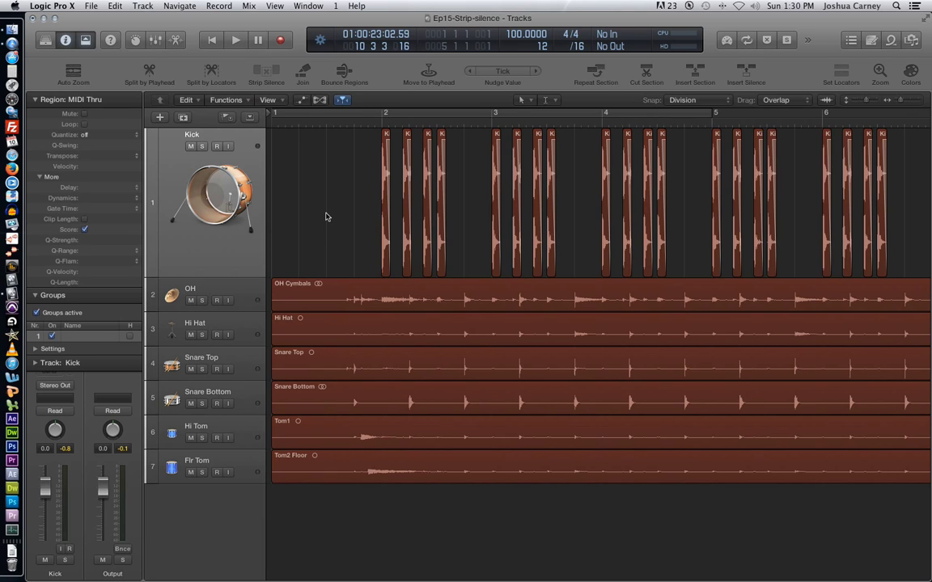
key(Return)
key(space)
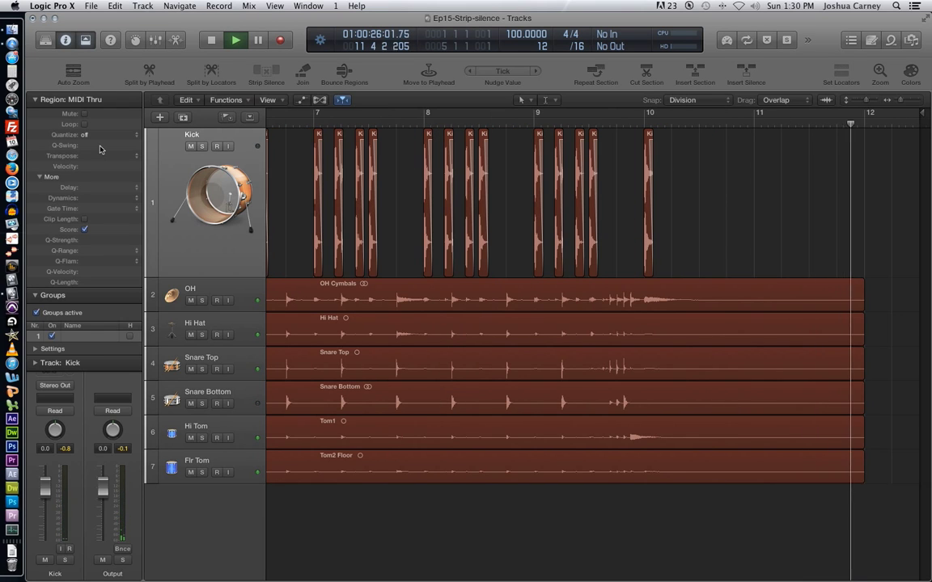
key(space)
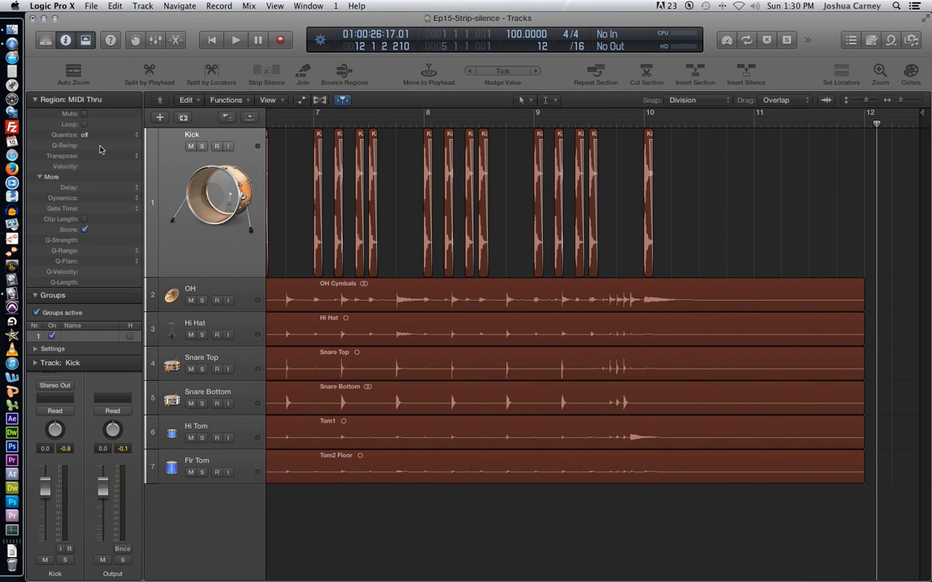